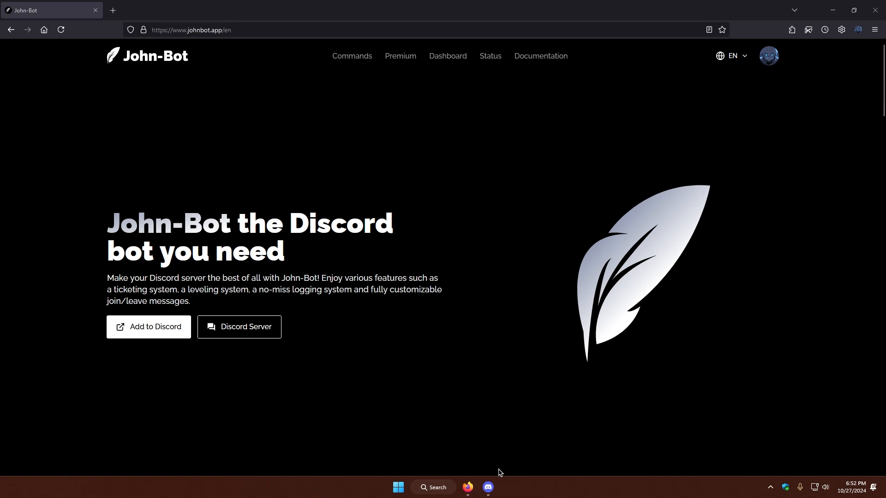
Step: Switch to Discord, run the /dashboard command in the John tuto server and open the dashboard link it returns
click(488, 490)
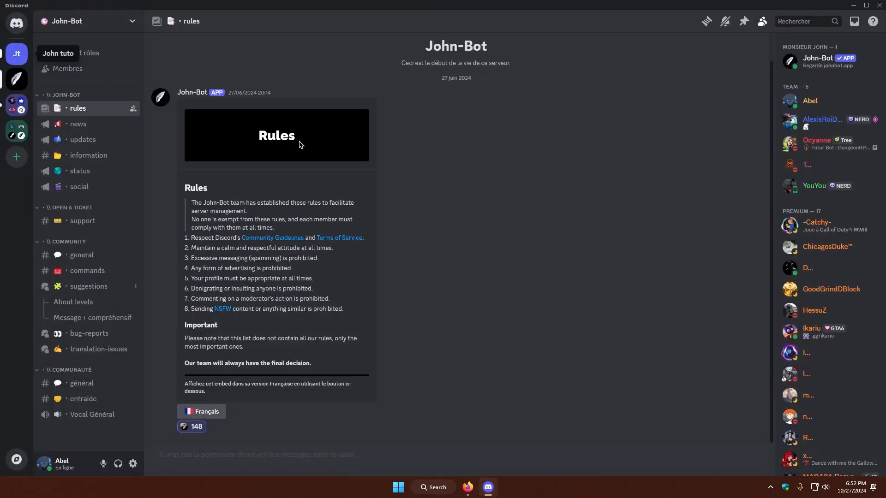
click(16, 53)
text(/das)
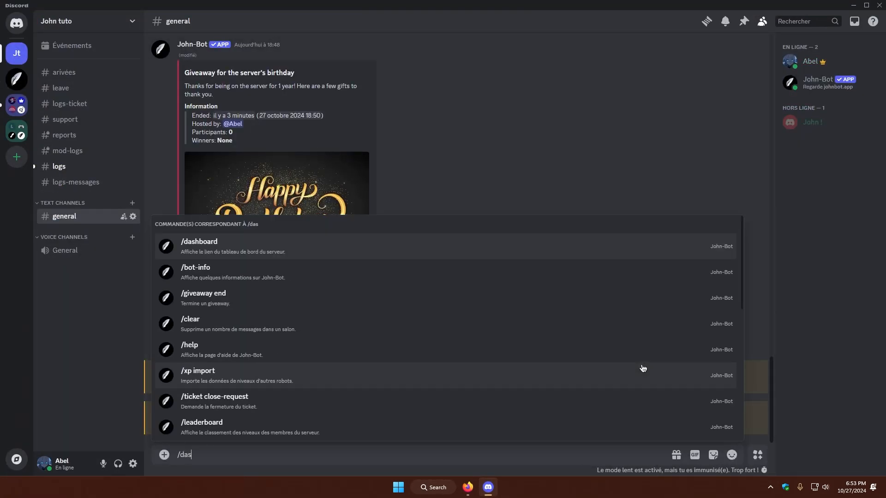
key(Return)
key(Return)
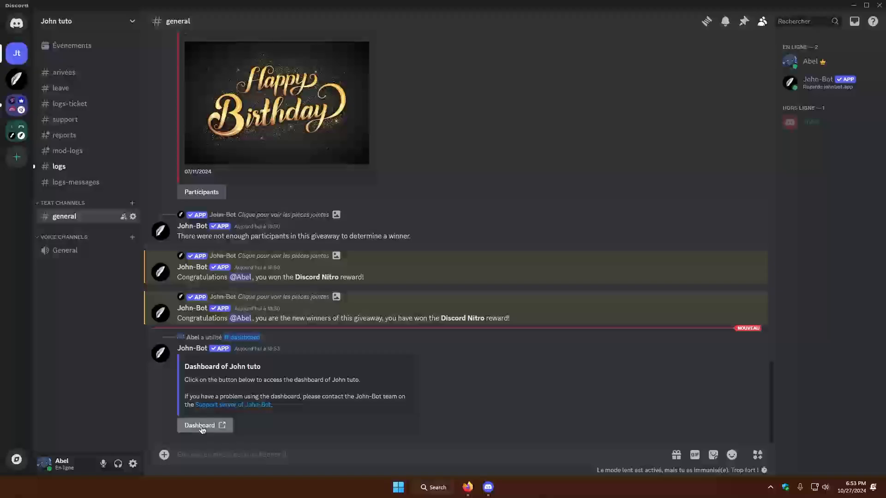
click(203, 426)
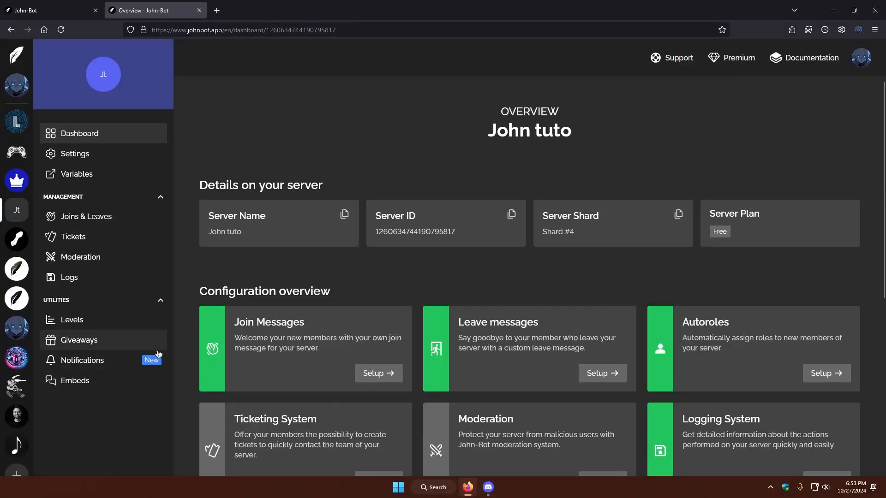
Step: Open the server's social notifications settings and enable YouTube notifications
click(76, 367)
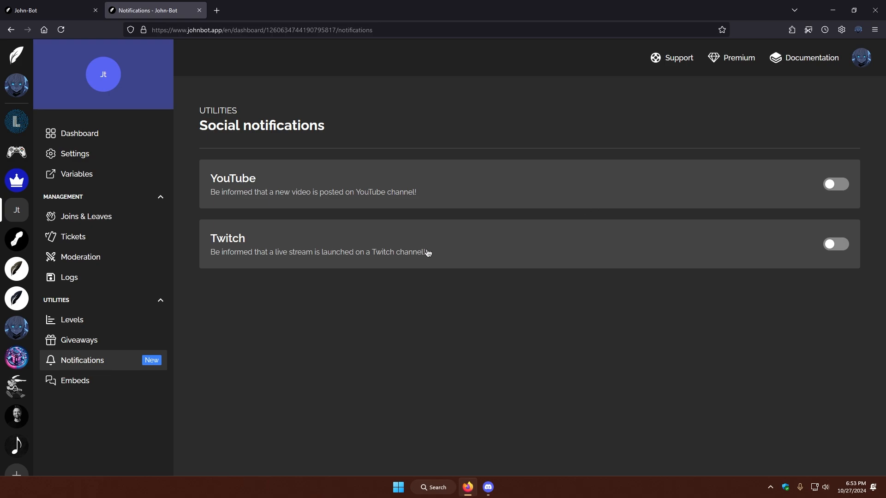
click(837, 185)
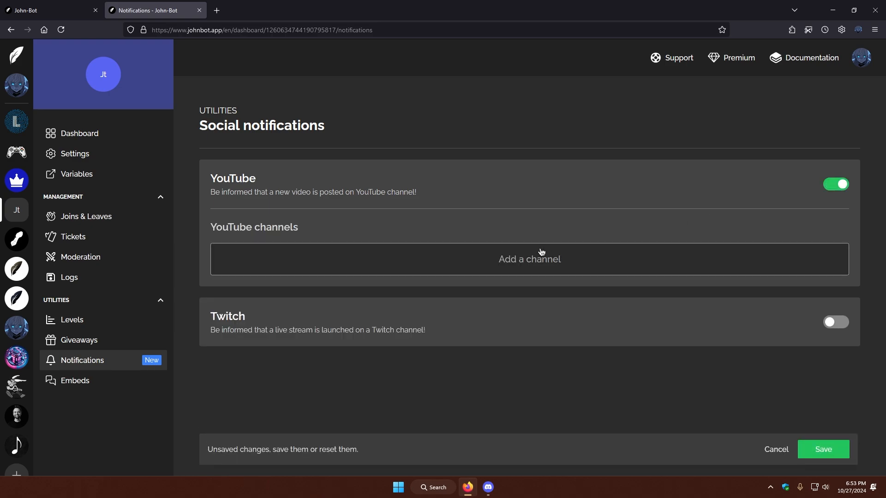
Step: Search YouTube for "johnbot" in a new browser tab, open the John-Bot channel and copy its address
click(217, 10)
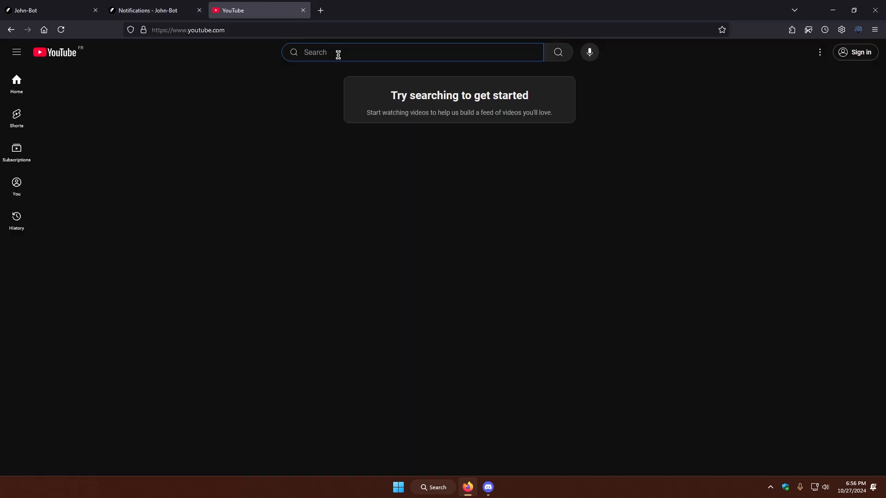
click(339, 52)
text(johnbot)
key(Return)
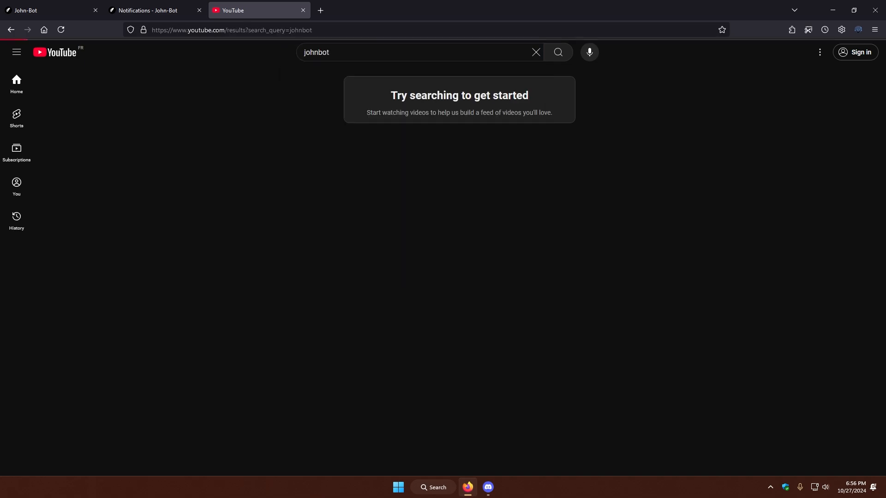
click(327, 143)
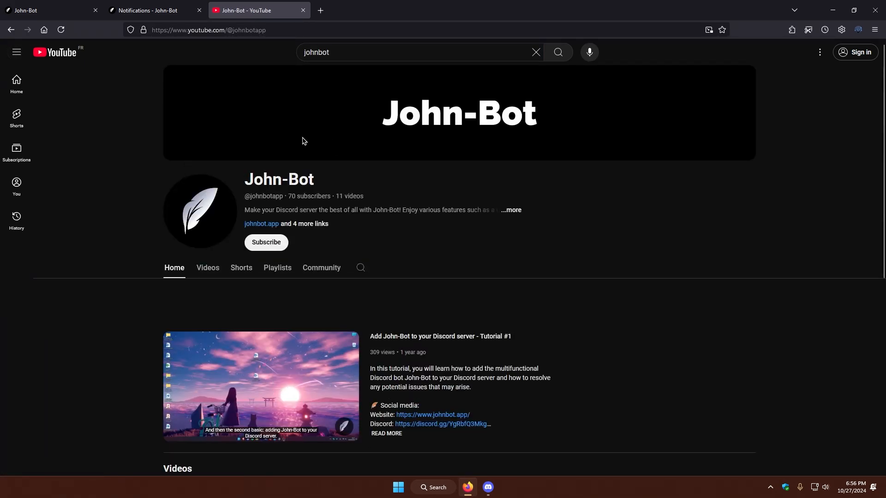
click(316, 26)
key(ctrl+c)
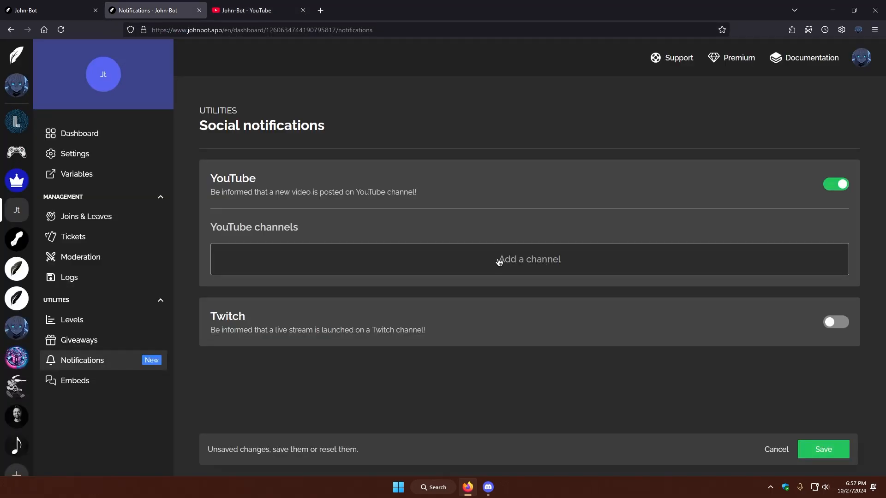
click(499, 262)
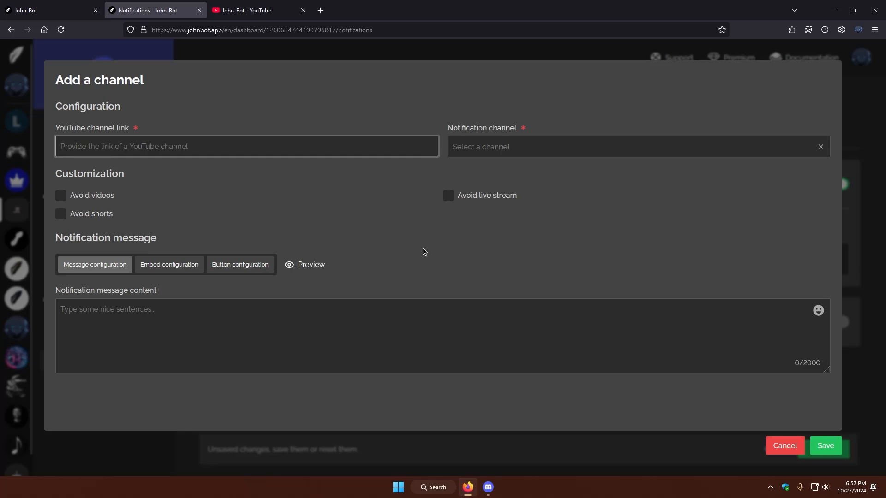
key(ctrl+v)
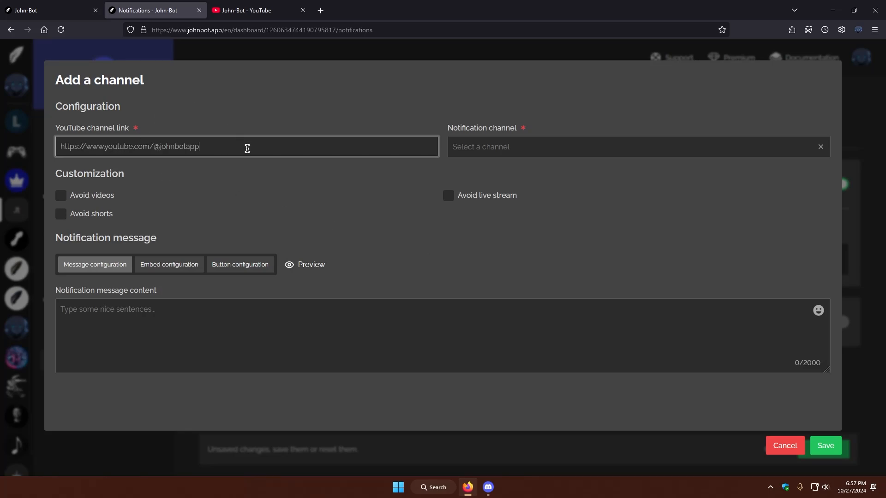
drag(240, 148, 81, 148)
click(204, 109)
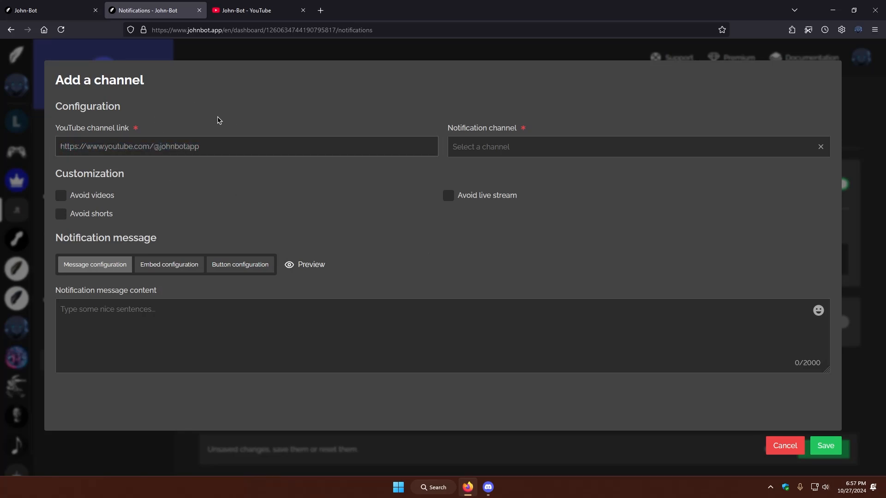
triple_click(115, 147)
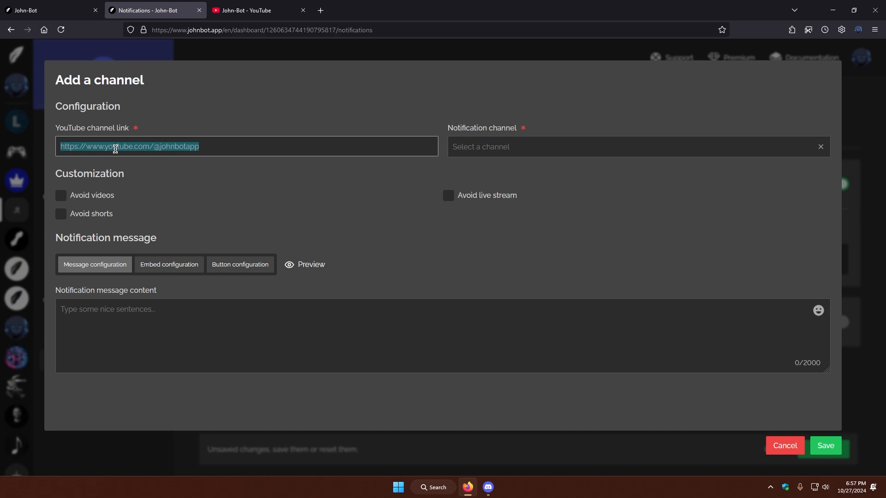
click(157, 148)
drag(157, 148, 206, 148)
click(247, 112)
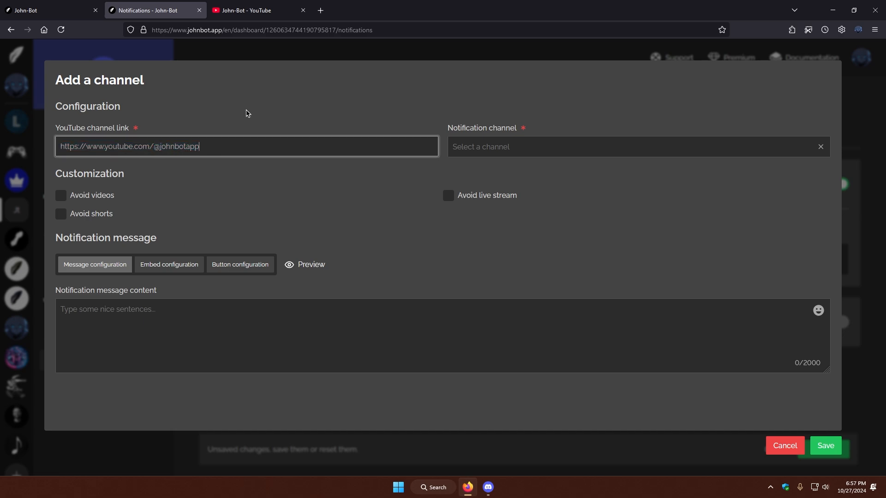
Step: Check the available notification channels, switch to Discord and create a text channel named youtube
click(490, 148)
scroll(508, 207, down, 3)
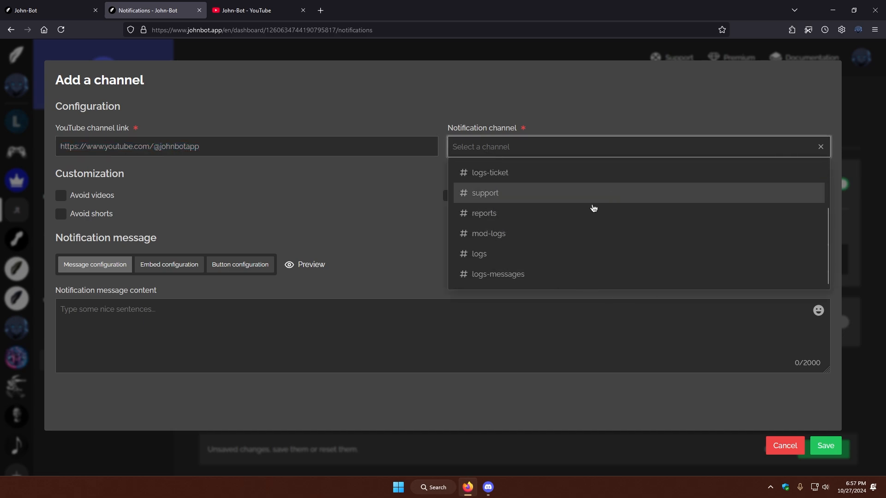
scroll(605, 211, up, 3)
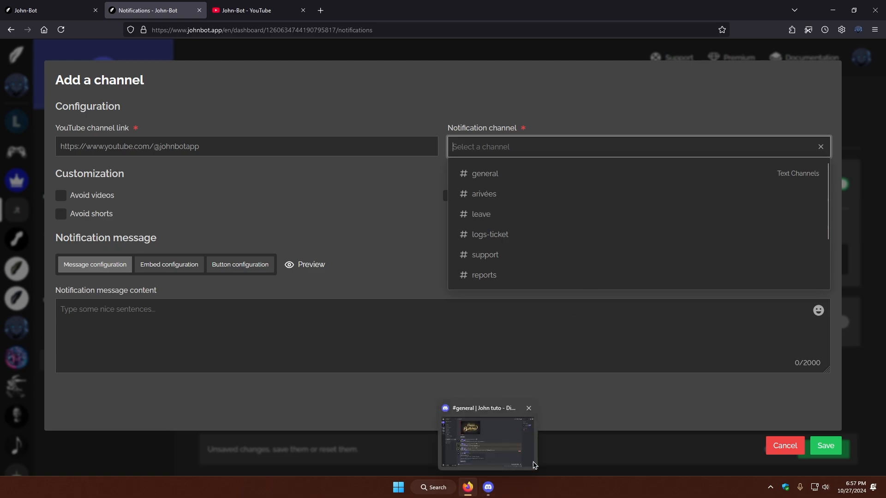
click(488, 487)
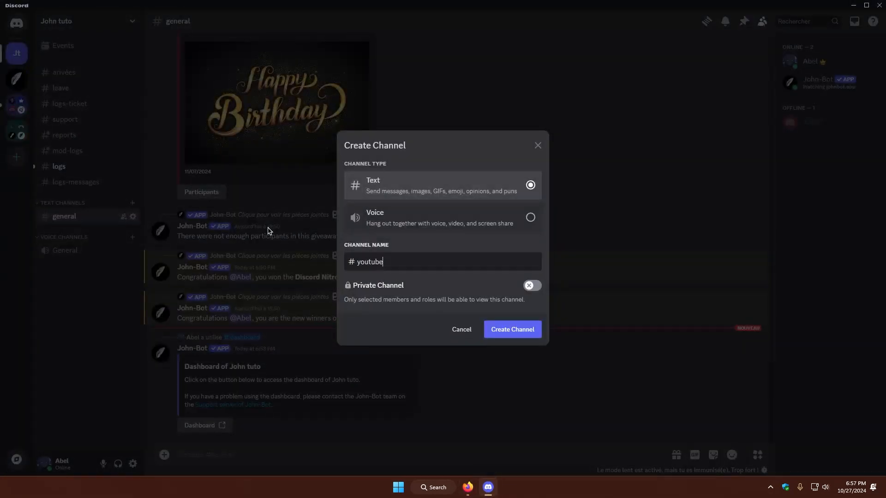
text(e)
click(522, 330)
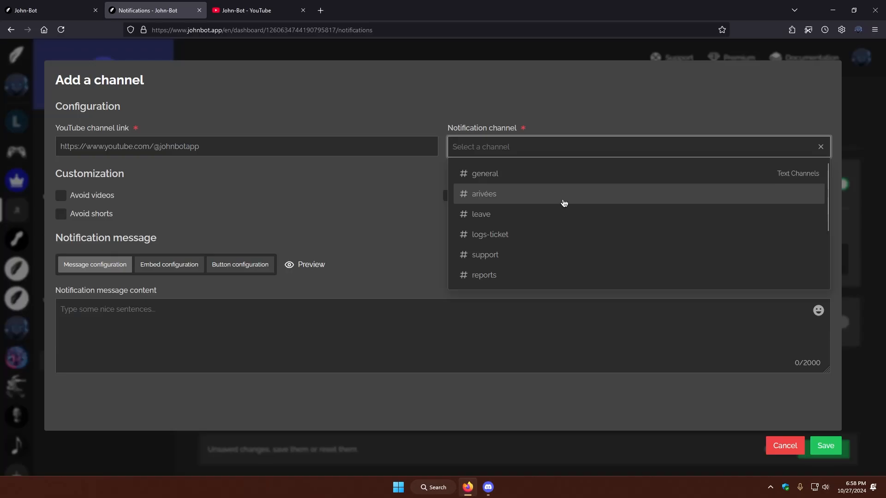
Step: Back in the browser, set the notification channel to youtube and exclude only shorts from the notifications
scroll(563, 217, down, 3)
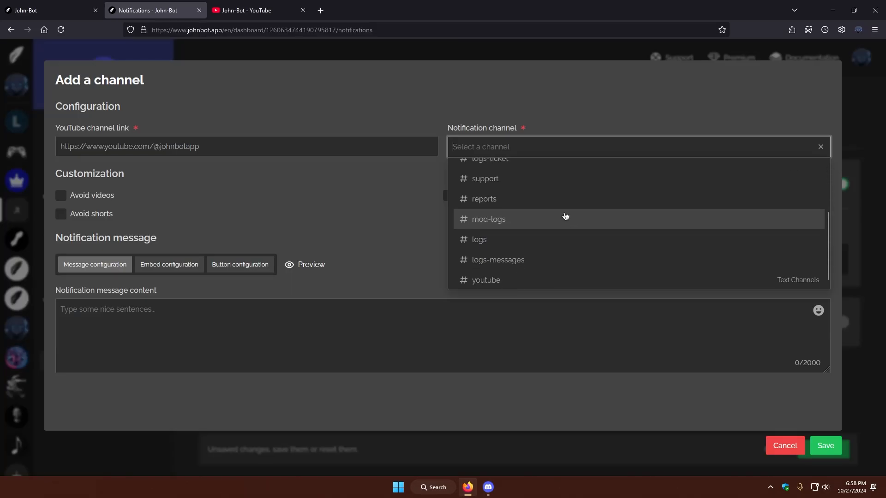
click(524, 273)
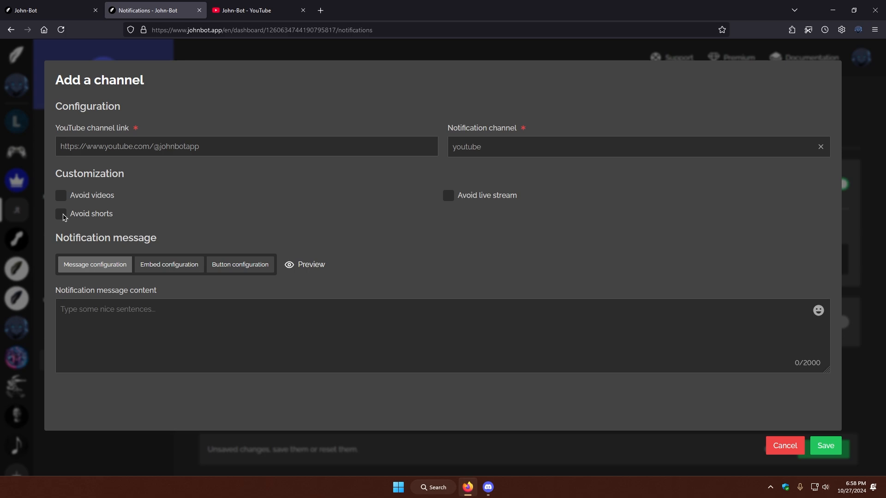
click(63, 215)
click(66, 196)
click(67, 196)
click(164, 324)
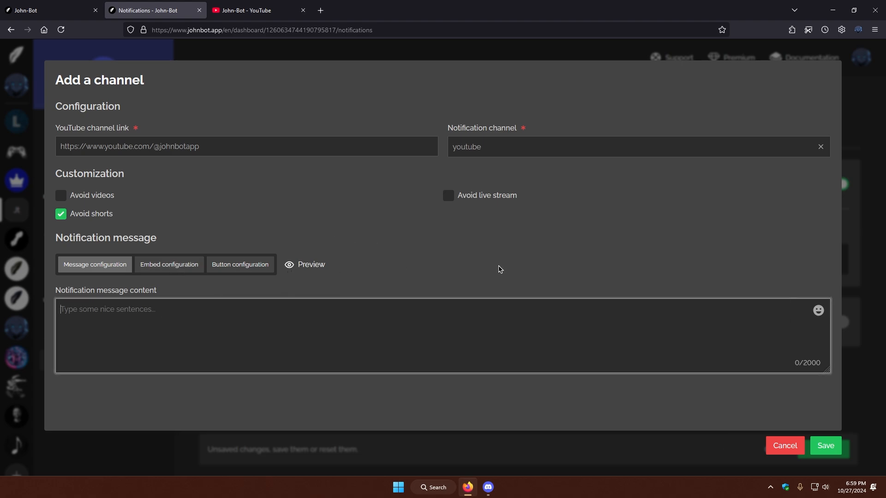
click(488, 487)
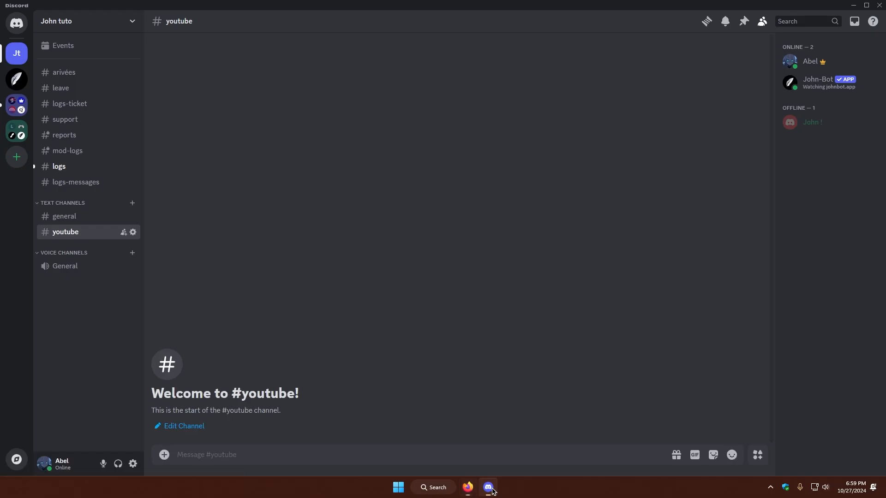
click(467, 487)
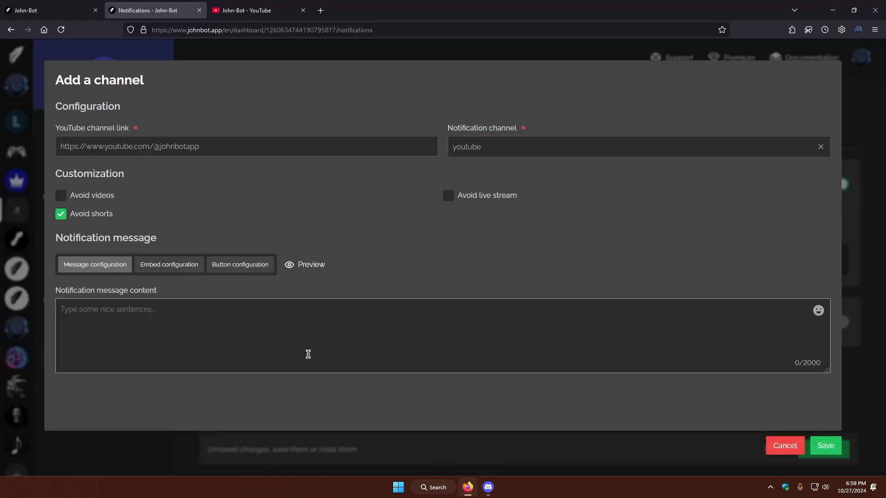
text(@everyone)
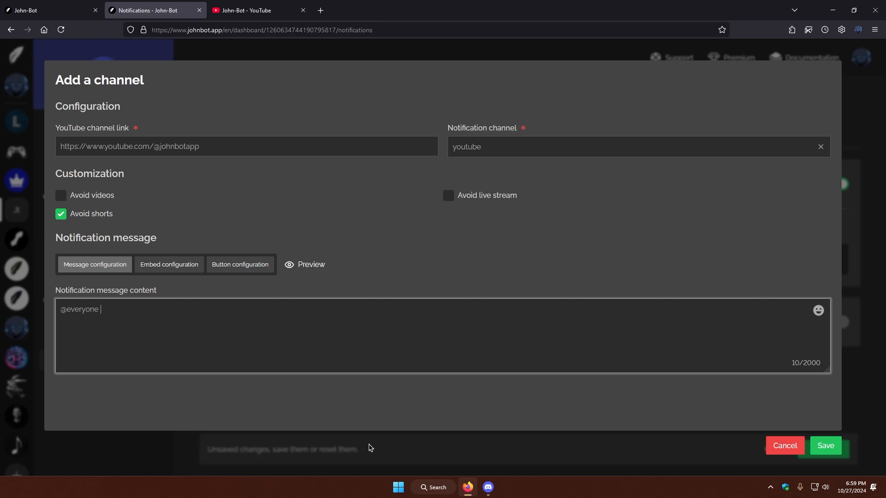
Step: Switch to Discord, copy the Membre role's ID from the server's role settings and close the settings
click(487, 488)
click(793, 122)
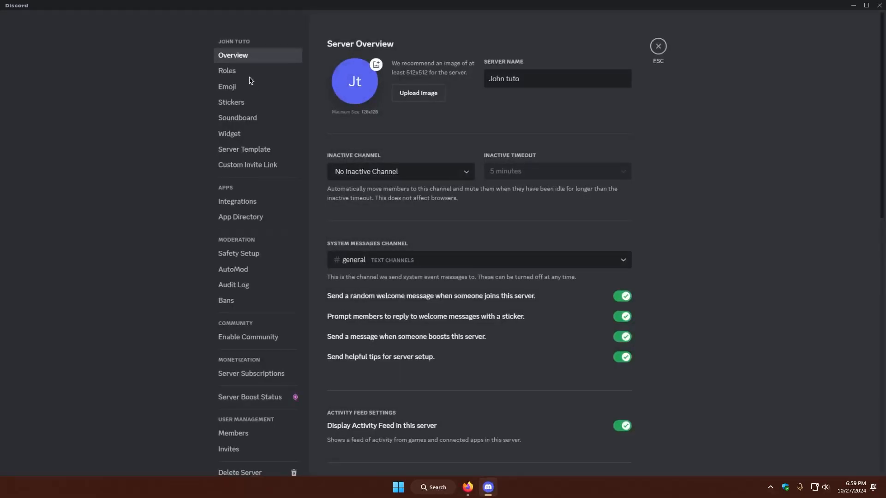
click(250, 73)
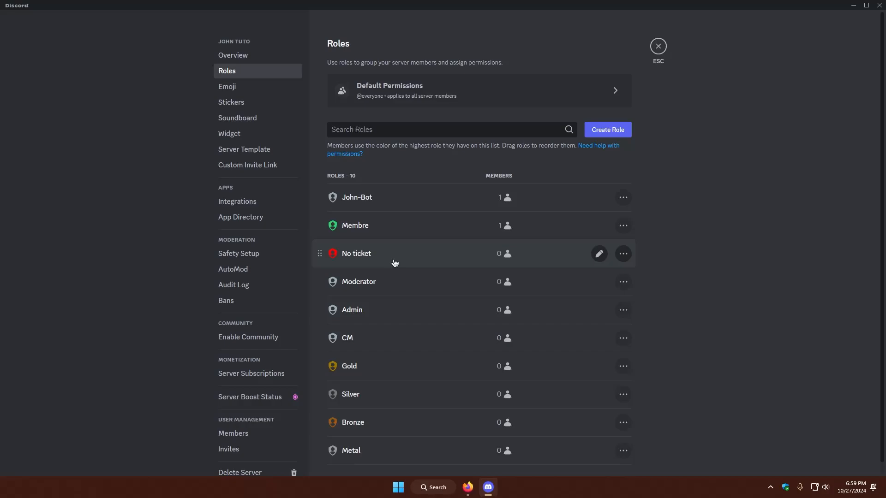
click(623, 225)
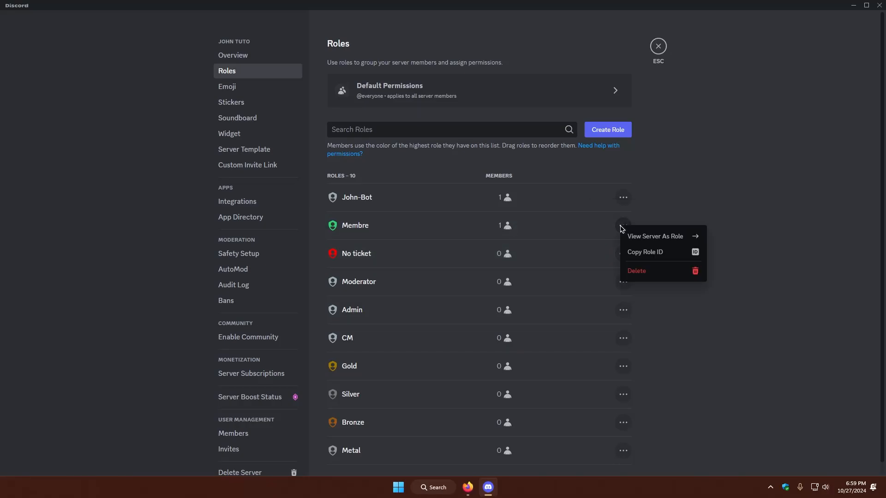
click(653, 249)
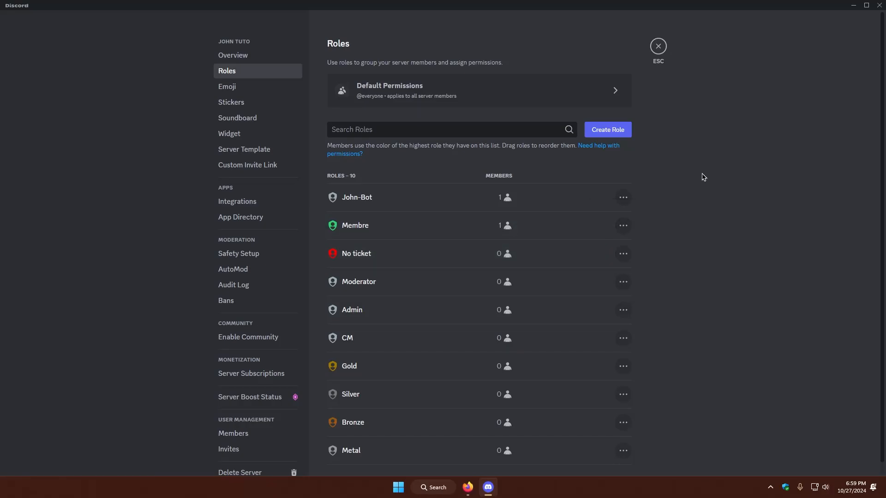
click(659, 46)
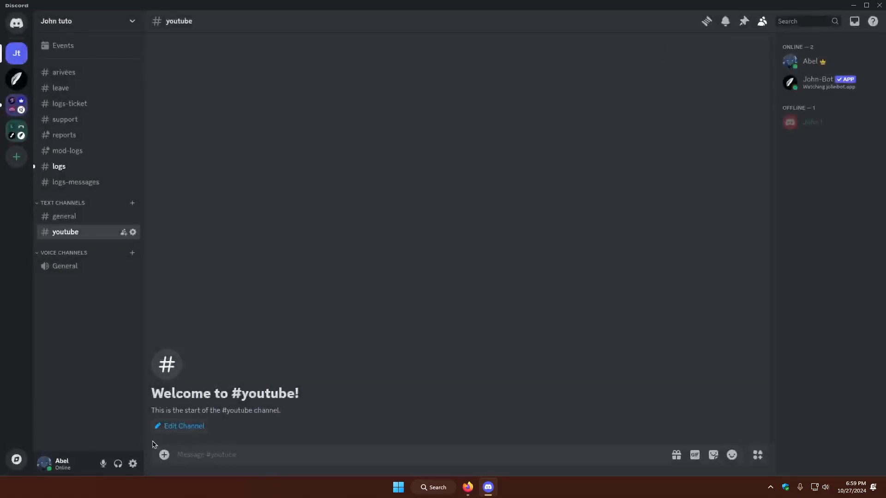
Step: Check the Developer Mode option in Discord's advanced user settings and close the settings
click(133, 464)
scroll(217, 383, down, 5)
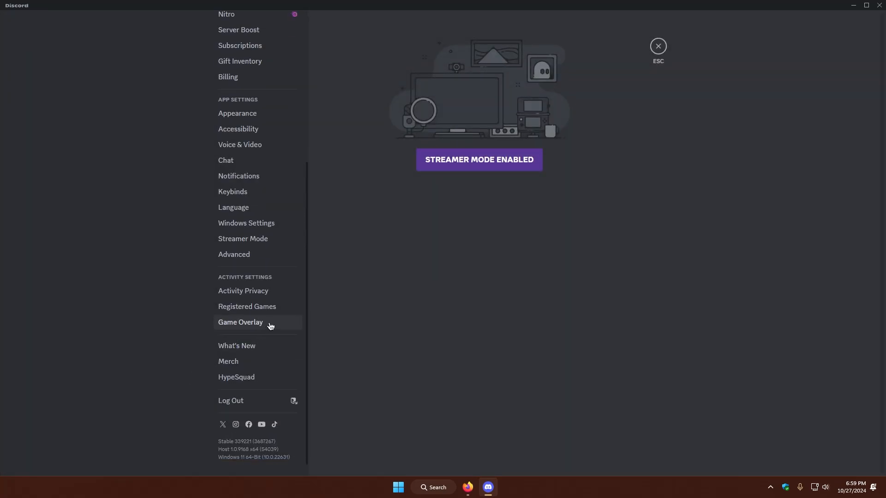
click(245, 255)
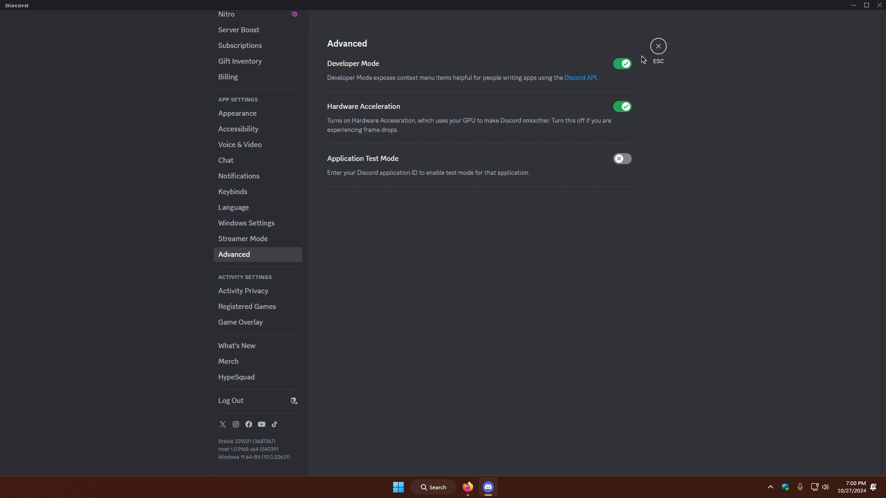
click(658, 46)
Step: Back in the browser, append a <@&…> mention with the copied role ID to the notification message and preview it
click(468, 486)
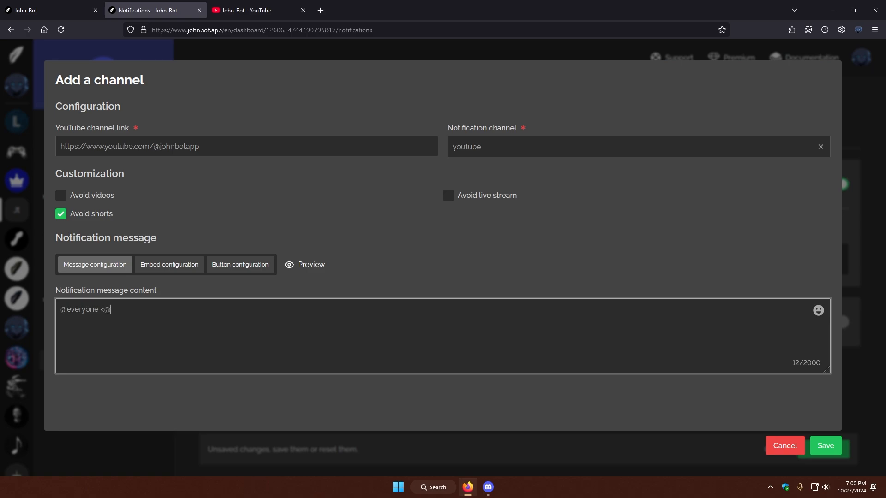
key(ctrl+v)
click(306, 265)
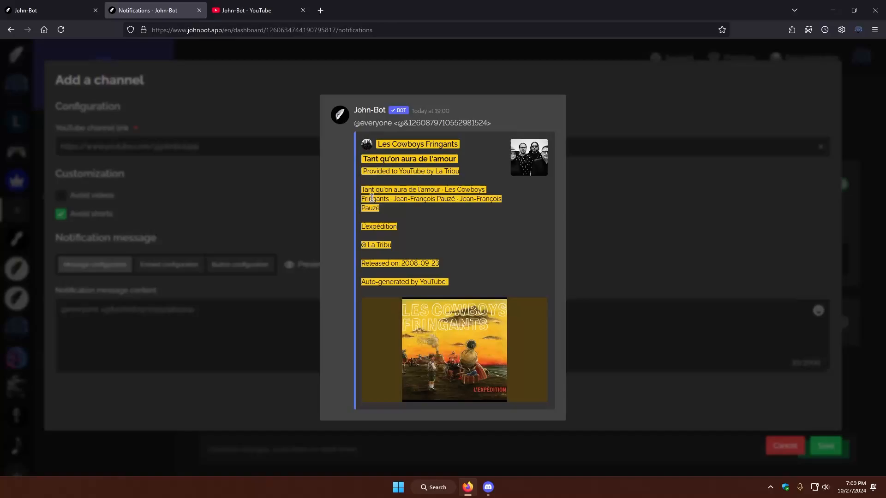
click(277, 338)
Step: Copy the role mention from the notification message, paste it into Discord's youtube channel to check the mention, and return to the browser
drag(191, 325, 103, 320)
key(ctrl+c)
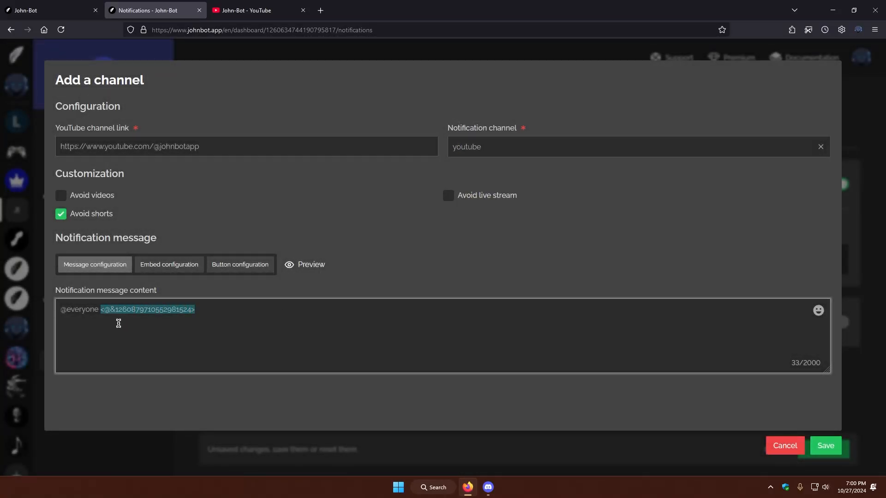
key(alt+Tab)
key(ctrl+v)
key(Return)
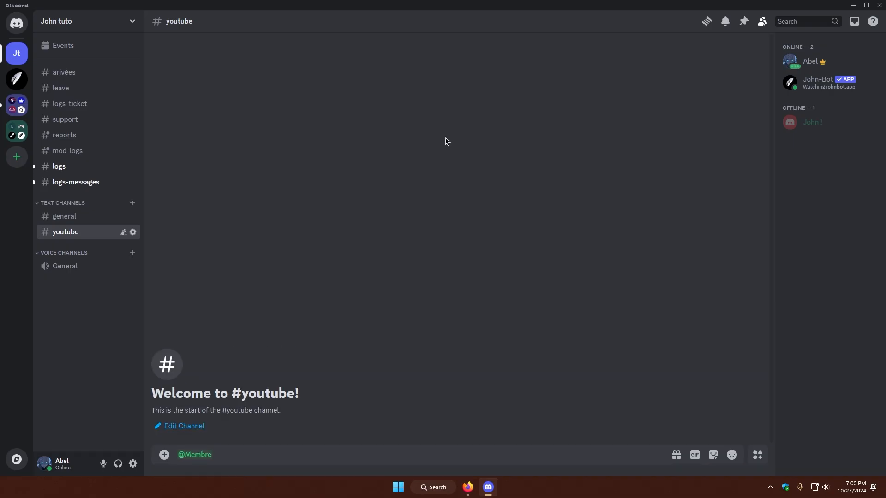
key(alt+Tab)
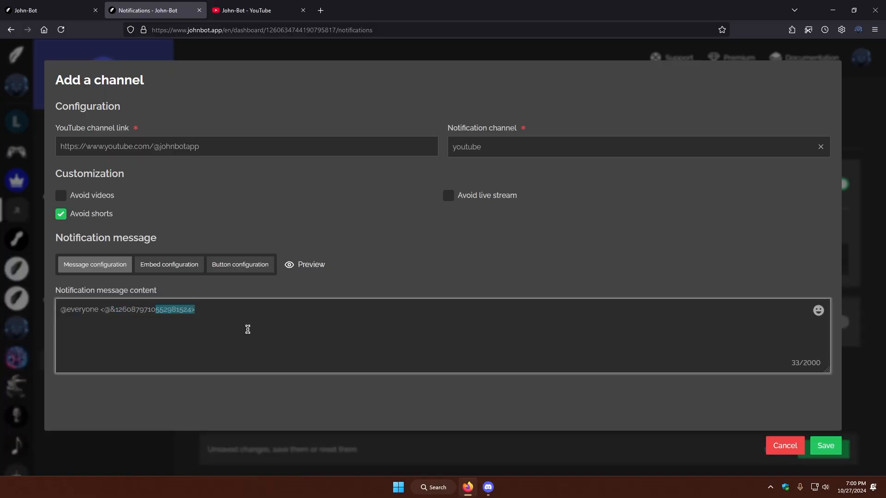
Step: Review the notification's embed configuration fields, from author icon to image link, and preview the resulting message
click(248, 327)
click(169, 264)
scroll(549, 142, down, 2)
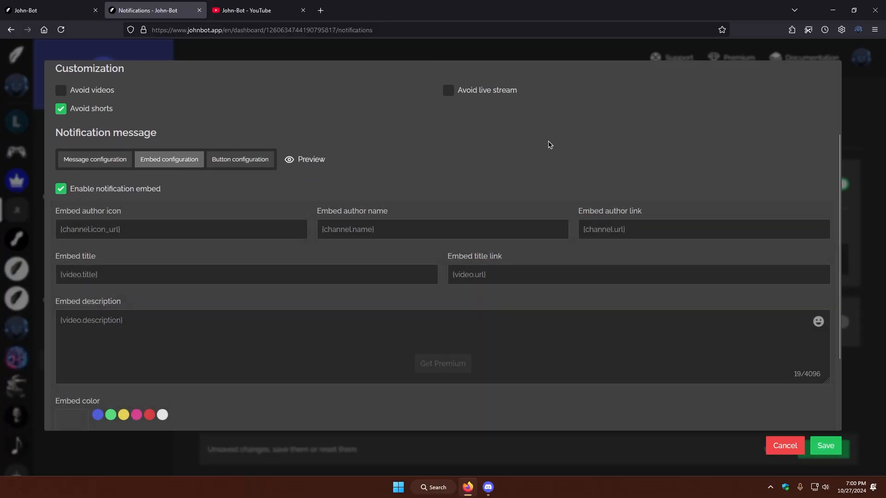
scroll(826, 145, down, 2)
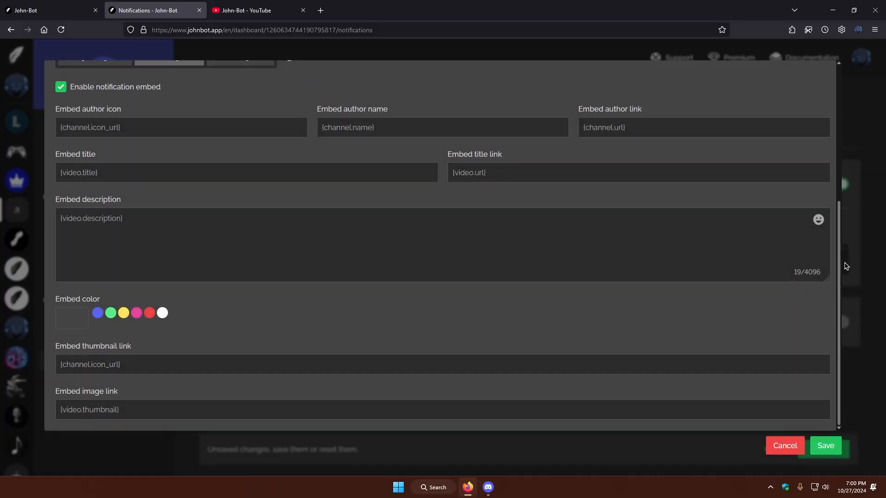
scroll(858, 206, up, 2)
click(303, 171)
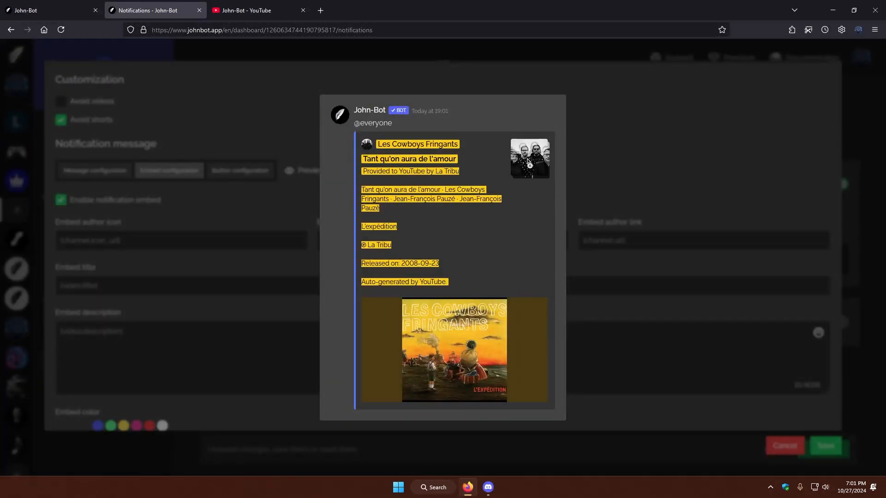
drag(426, 349, 392, 330)
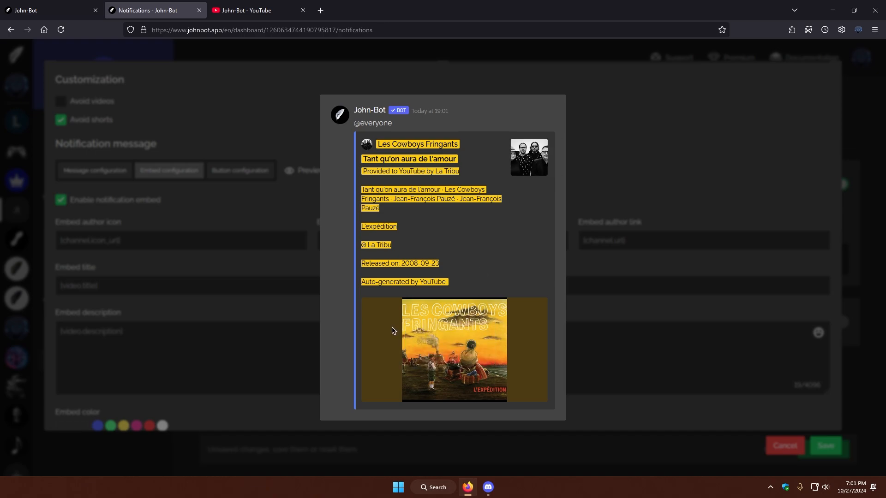
click(363, 191)
click(274, 387)
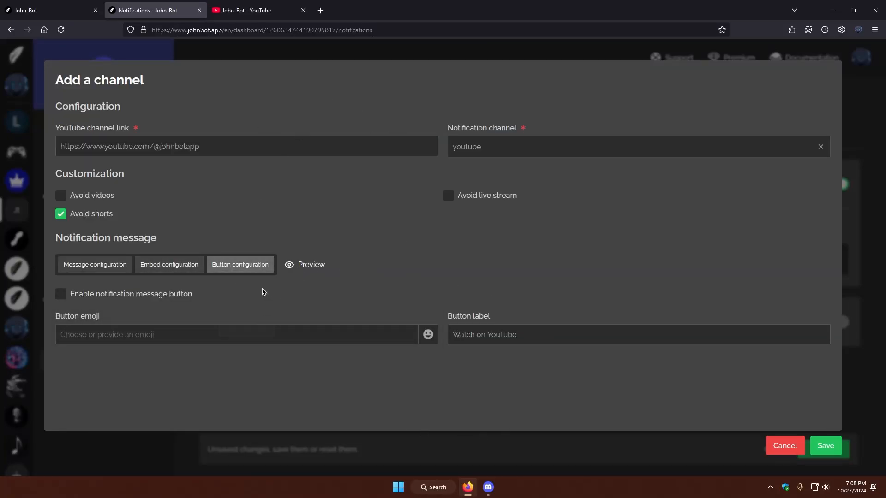
Step: Save the YouTube notification with its message button enabled, and briefly open and cancel the blank form for another channel
click(62, 297)
click(518, 337)
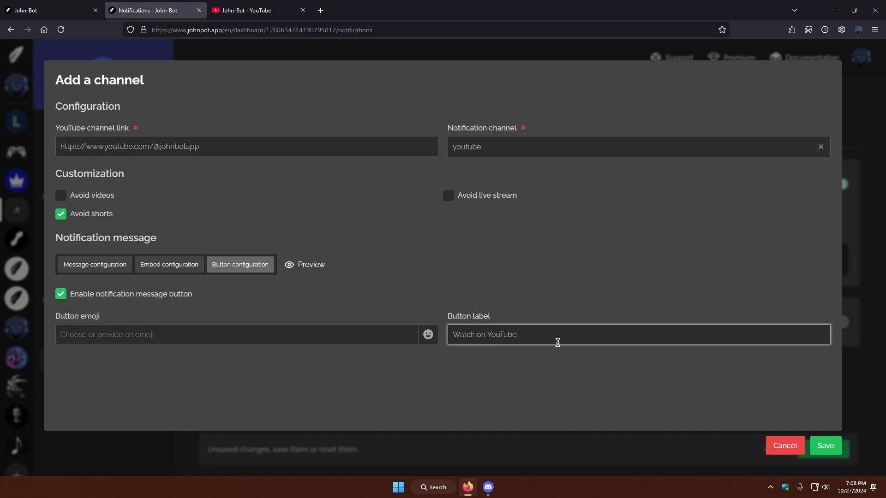
drag(603, 333, 456, 325)
key(Return)
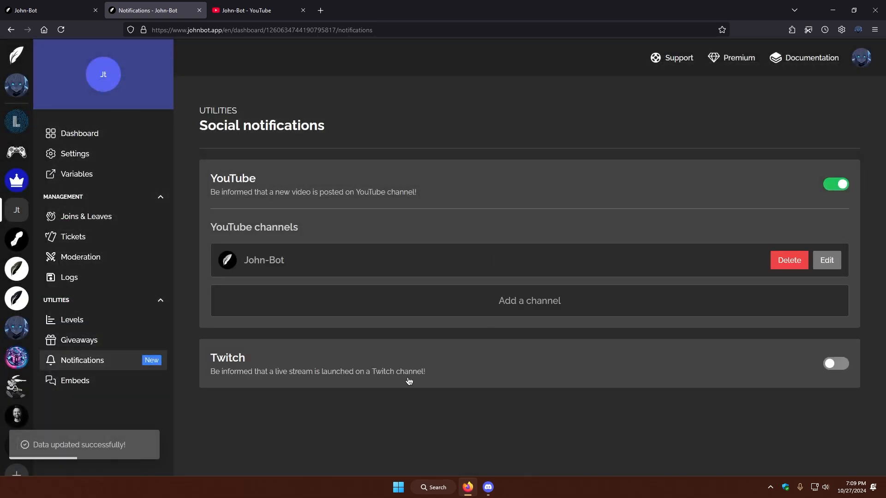
click(583, 304)
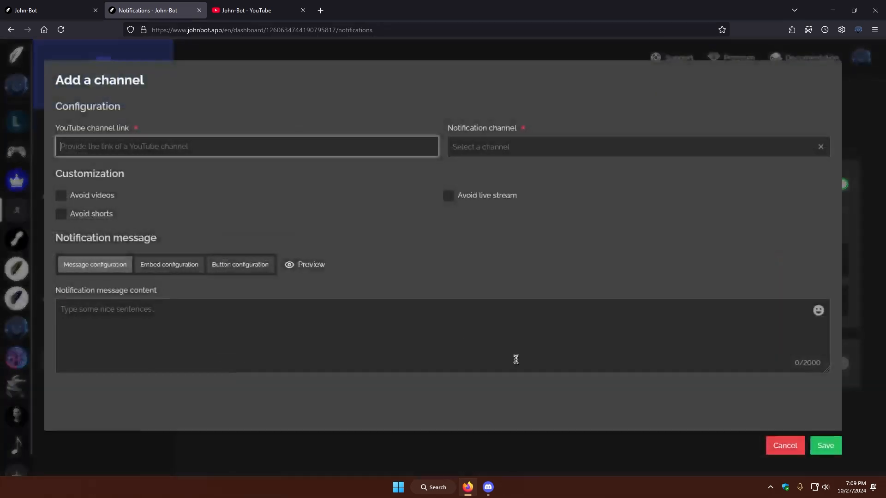
click(795, 446)
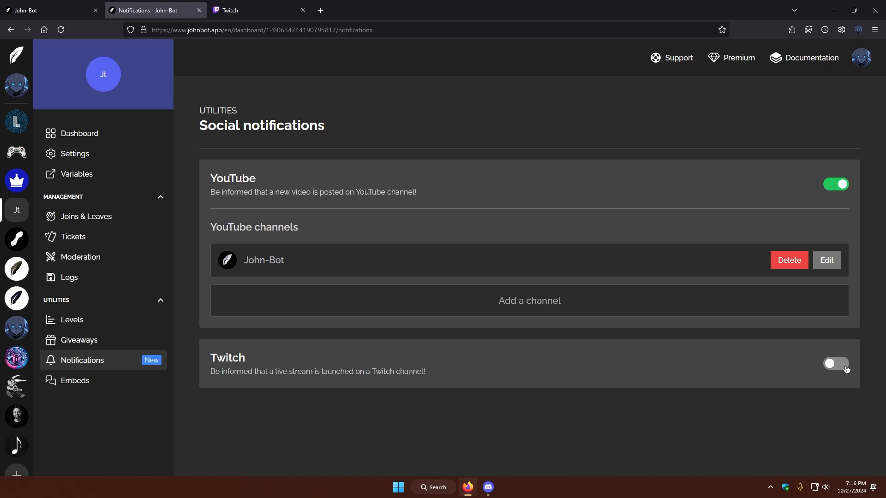
Step: Enable Twitch notifications and start adding a channel, using a Twitch search for johnbot to find and copy the JohnBotApp channel link
click(846, 369)
click(447, 381)
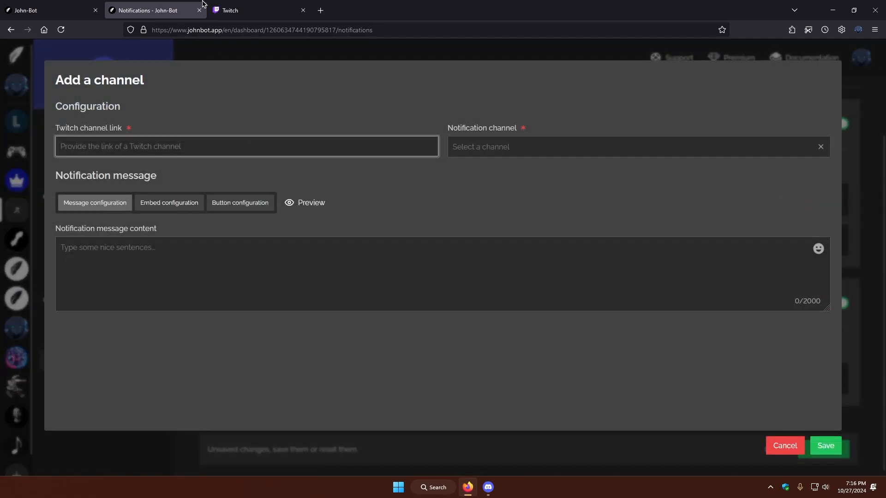
click(226, 9)
click(421, 49)
text(johnbot)
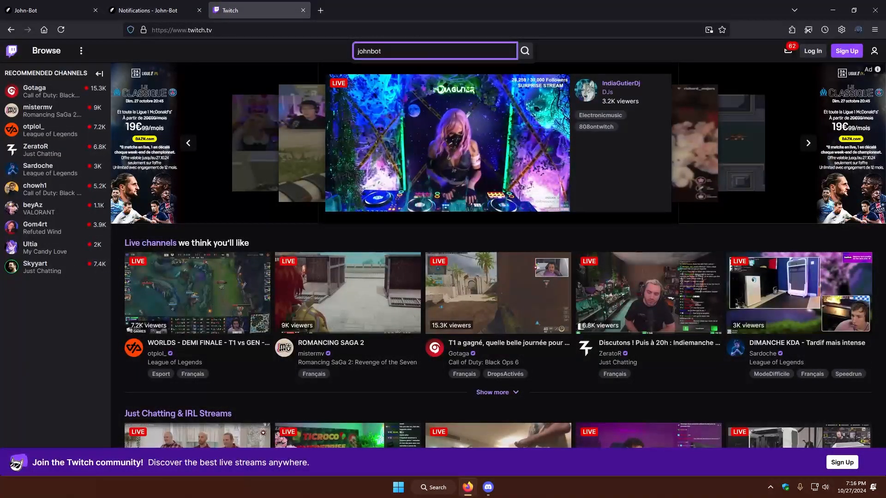
click(397, 69)
key(ctrl+l)
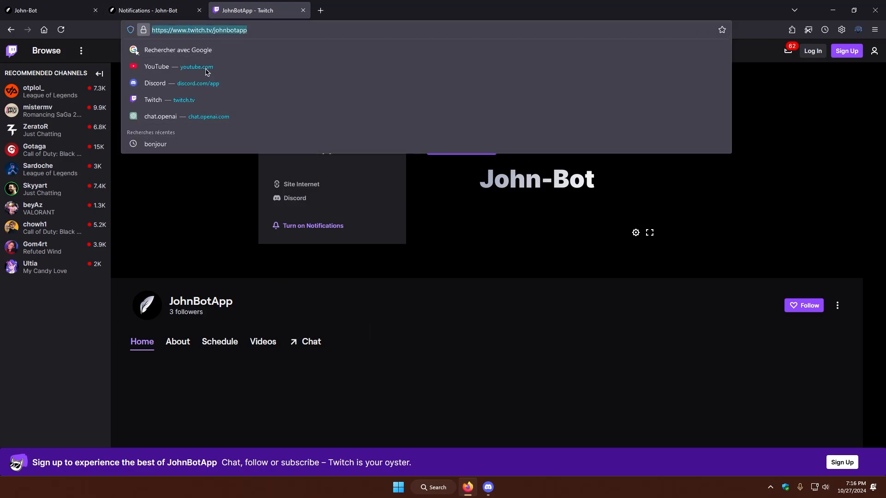
click(162, 4)
key(ctrl+v)
drag(231, 148, 86, 149)
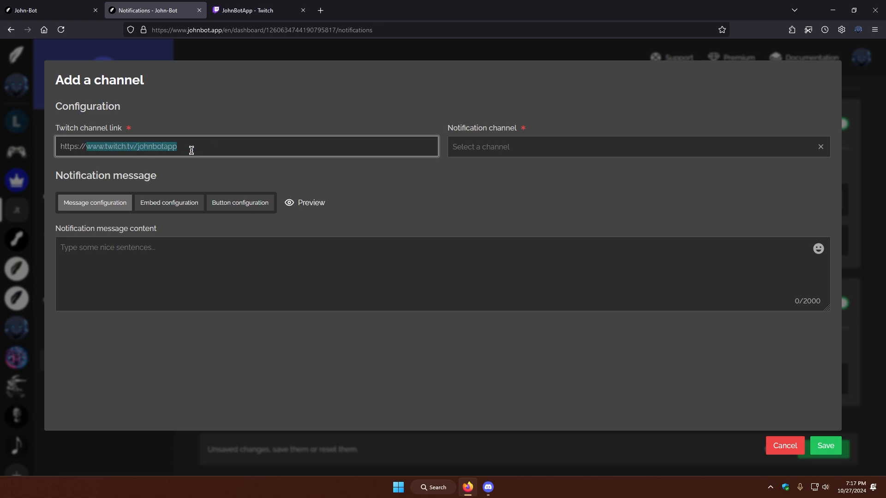
click(193, 150)
click(577, 152)
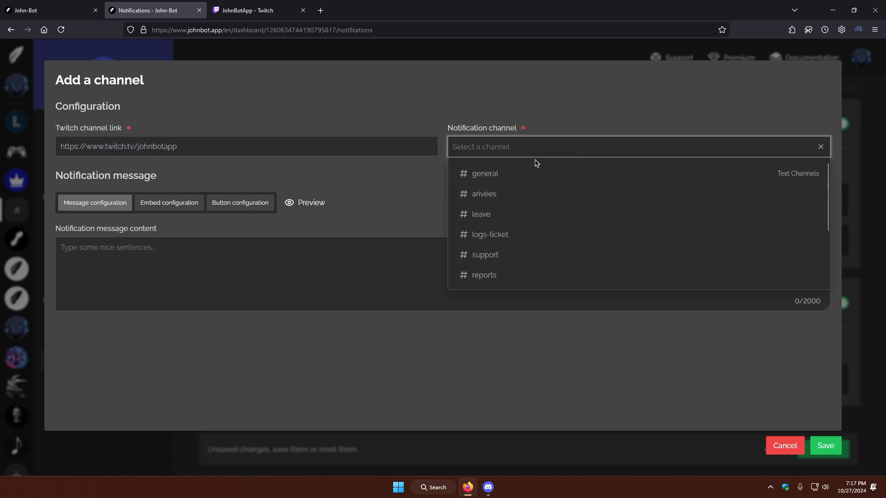
click(600, 173)
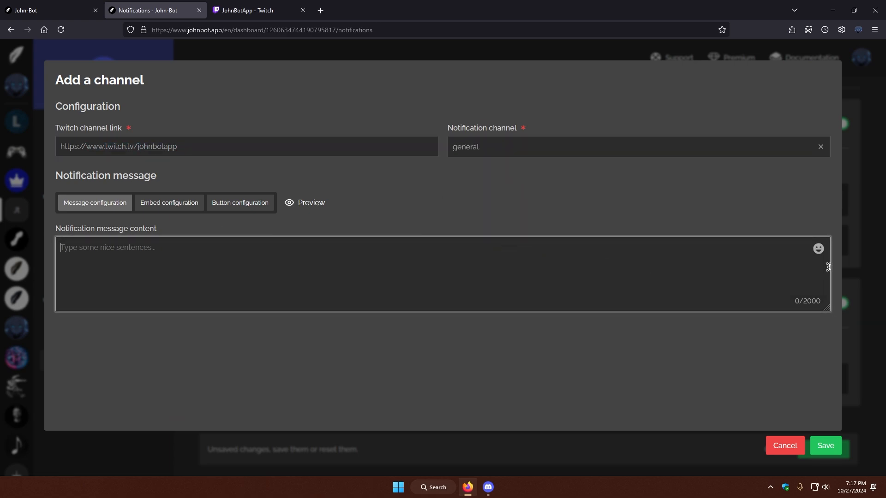
Step: Review the Twitch notification's message content and embed configuration, including the embed description, thumbnail and image link fields
click(388, 285)
click(173, 203)
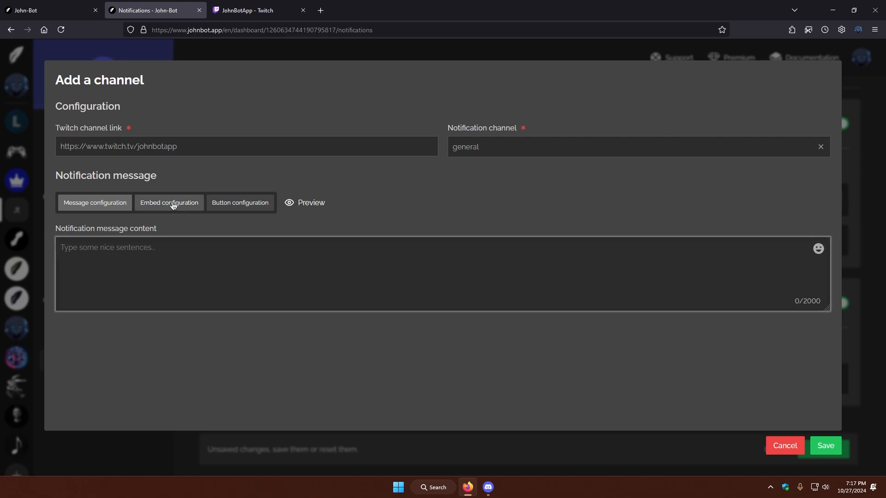
scroll(214, 300, down, 3)
scroll(383, 284, up, 2)
scroll(306, 277, down, 2)
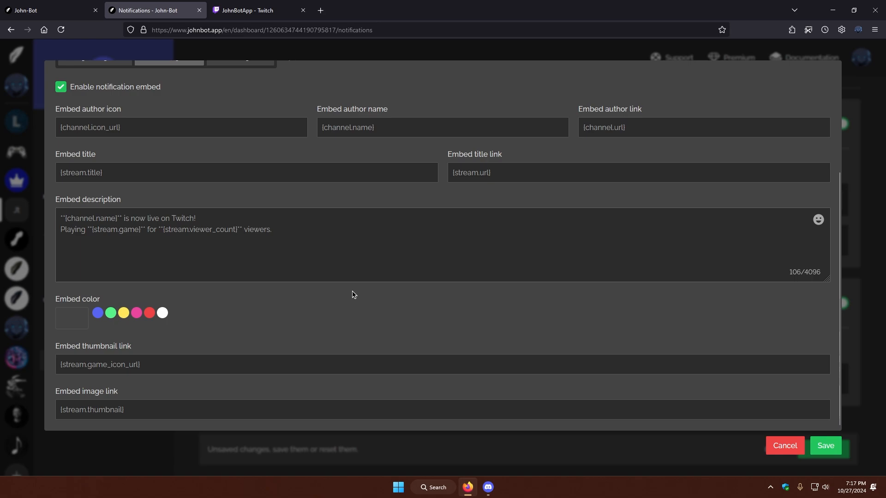
drag(421, 269, 369, 215)
click(374, 217)
scroll(433, 248, up, 3)
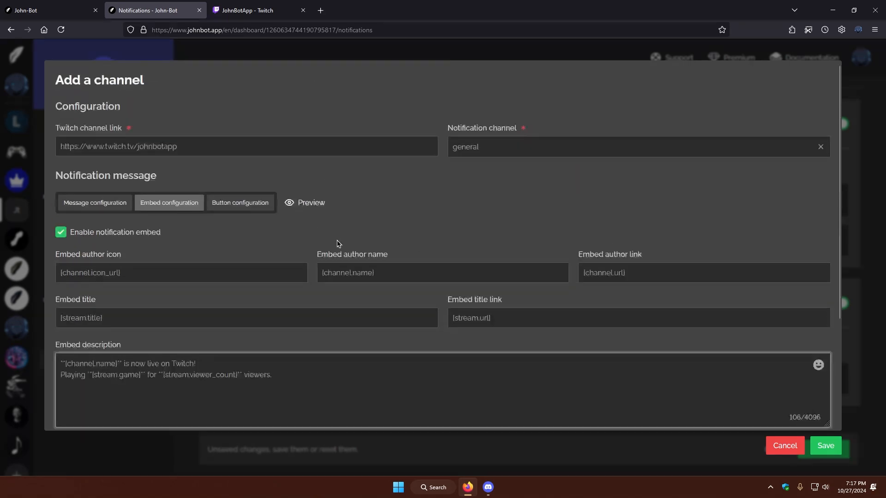
Step: Enable the notification message button for the Twitch channel and save the channel and the social notification changes
click(240, 203)
click(66, 233)
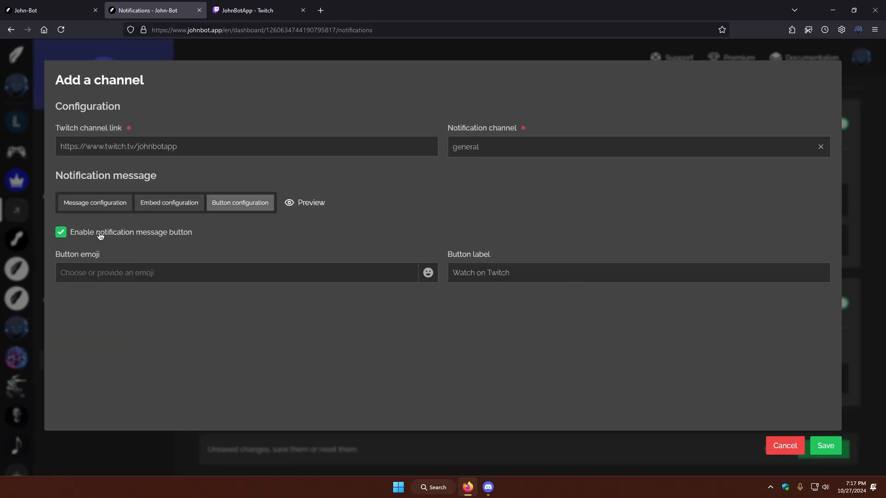
click(97, 234)
click(95, 234)
click(825, 446)
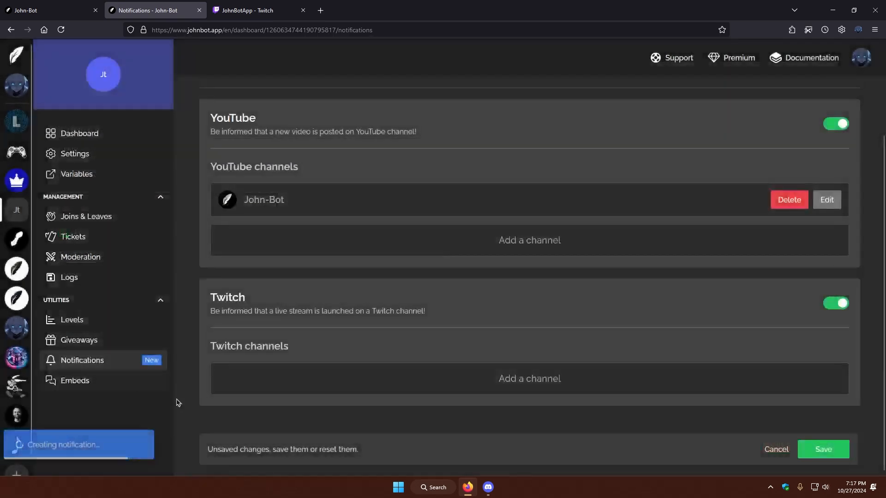
click(848, 450)
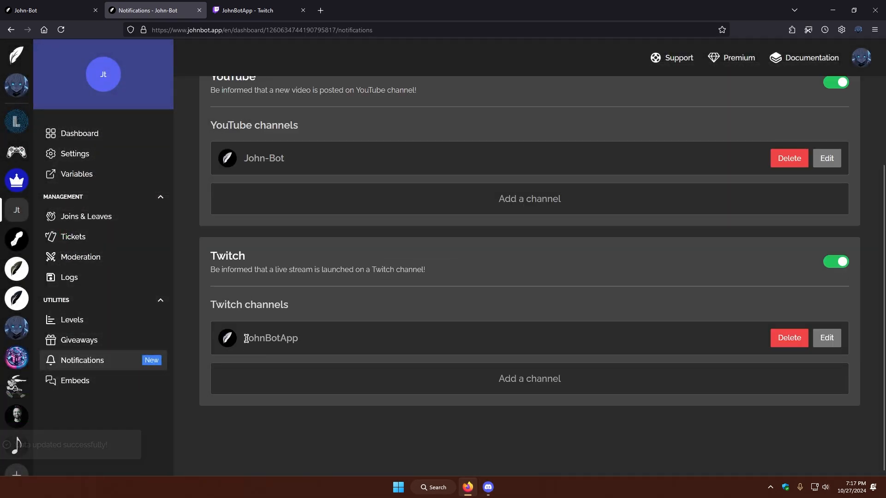
Step: Check the JohnBotApp entry in the Twitch channels list and switch to Discord
drag(245, 338, 299, 339)
click(299, 341)
mouse_move(492, 482)
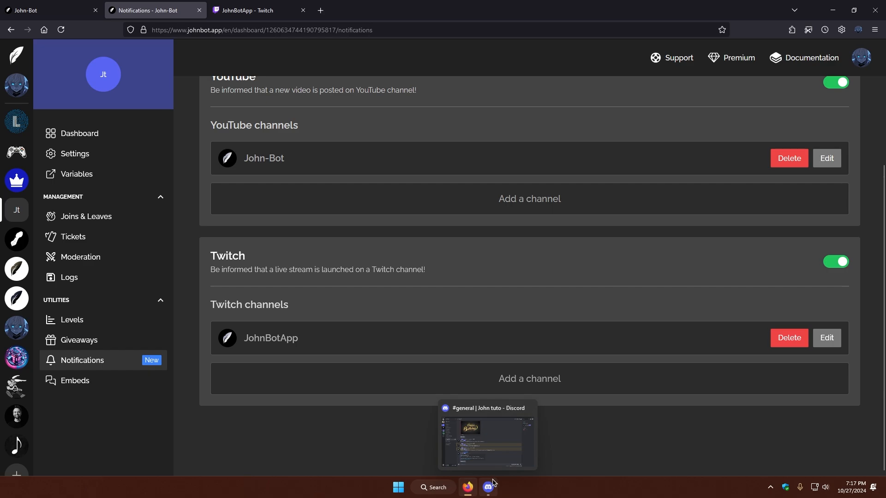